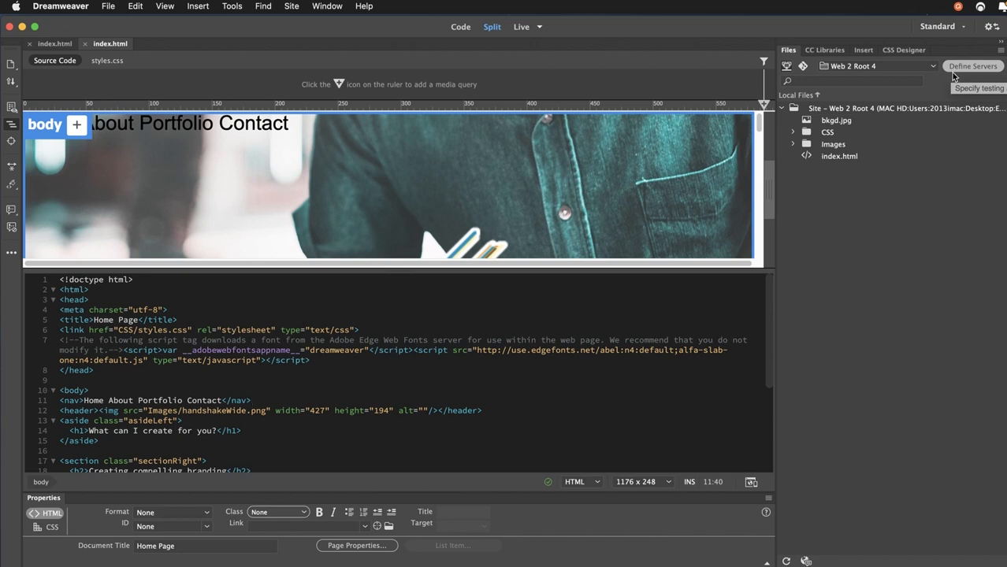
Step: Through Site > Manage Sites, edit the Web 2 Root 4 site and show its Servers category
left_click(292, 7)
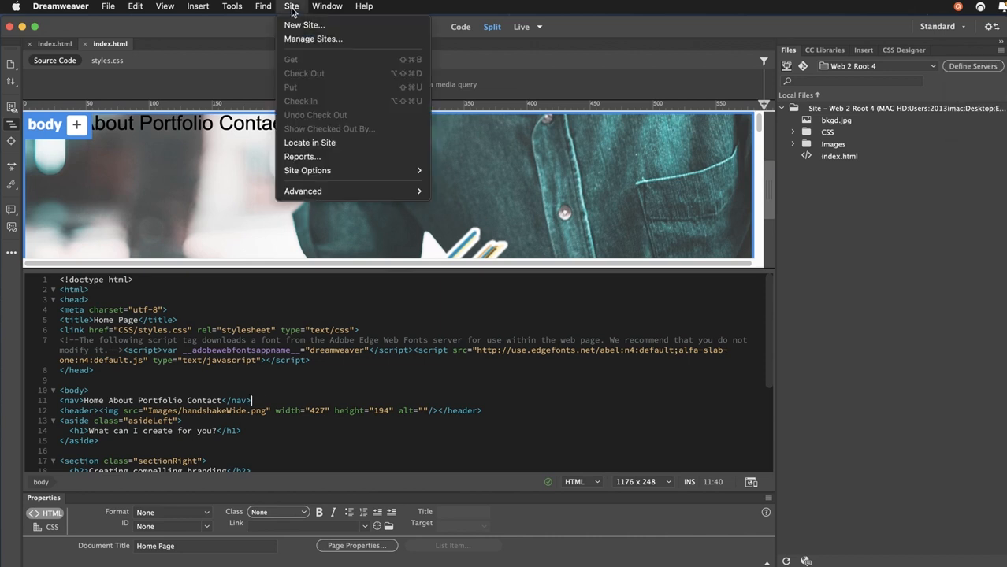
left_click(295, 41)
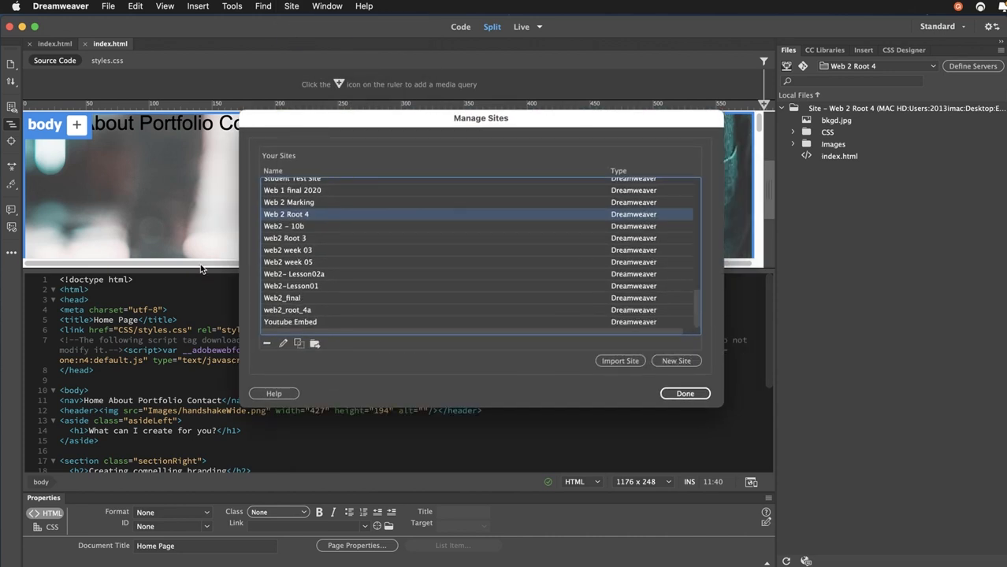
double_click(274, 214)
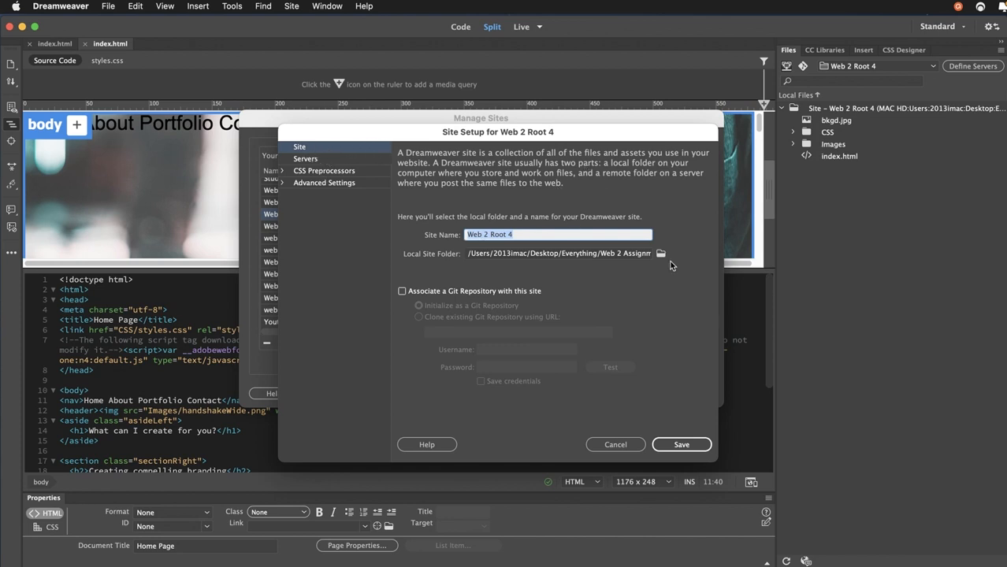
left_click(331, 158)
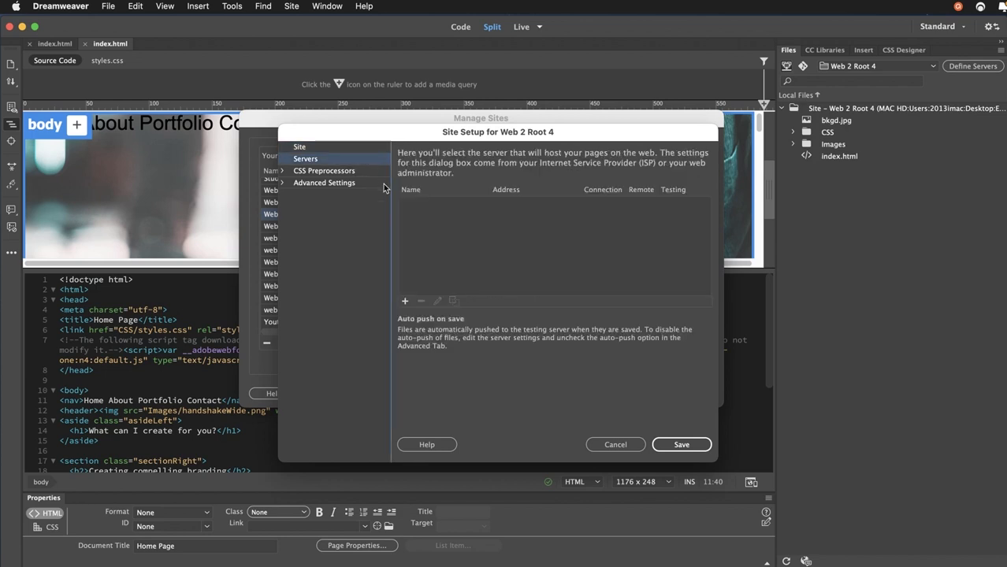
Step: Add a server named 'Loyalist server' with FTP address 10.10.8.212, correcting the address typos
left_click(403, 304)
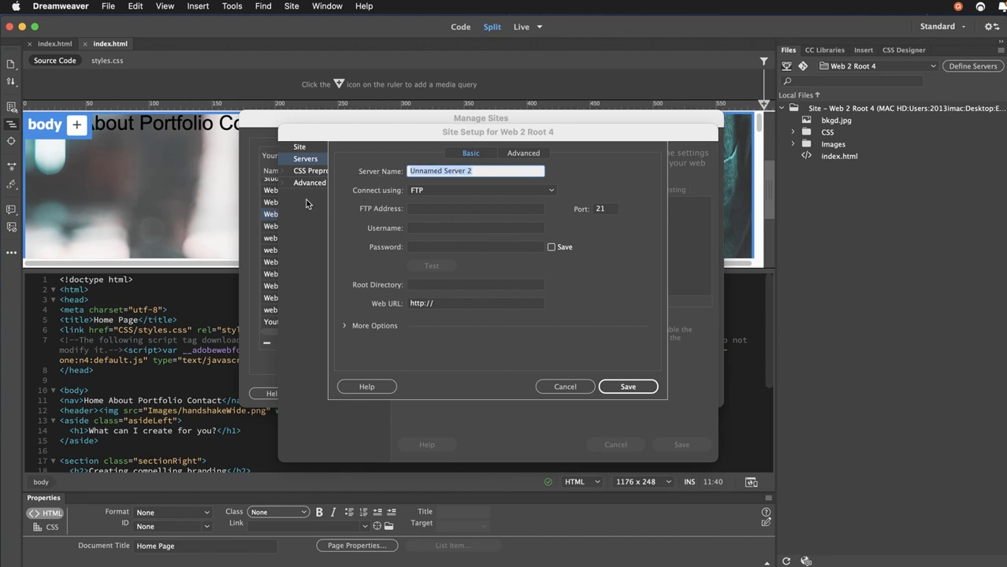
type("Loyalist server")
left_click(441, 210)
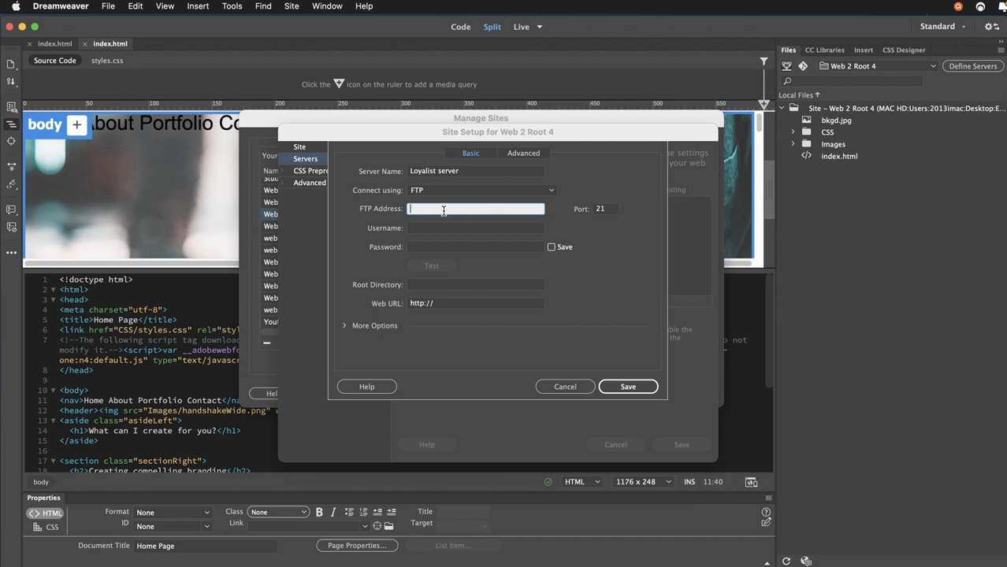
type("10,10")
type(".")
type("8")
type(",")
type("212")
left_click(444, 212)
key("BackSpace")
type(".")
left_click(423, 211)
key("BackSpace")
type(".")
Step: Enter the FTP account username and password for Loyalist server, keeping the password saved
left_click(428, 232)
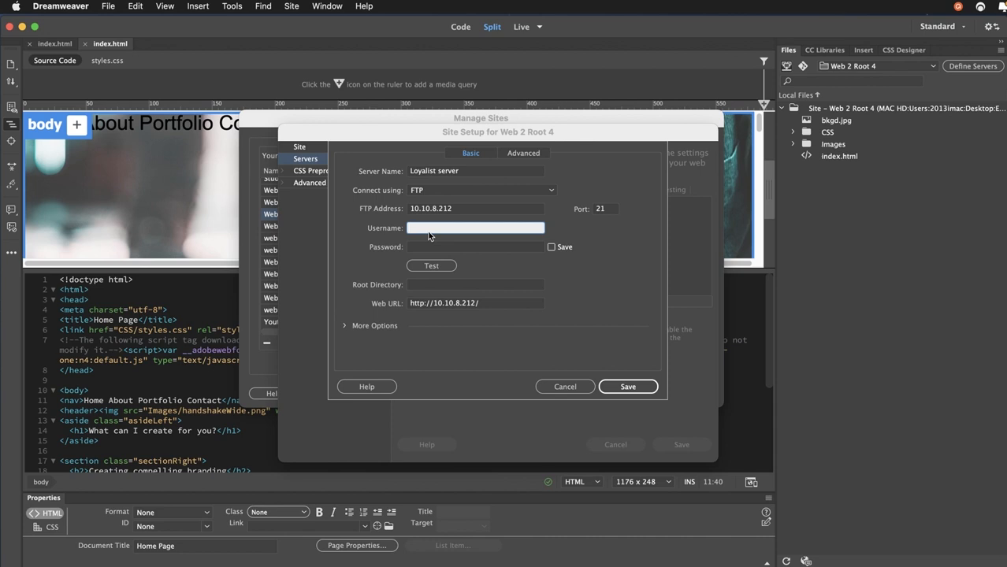
left_click(460, 248)
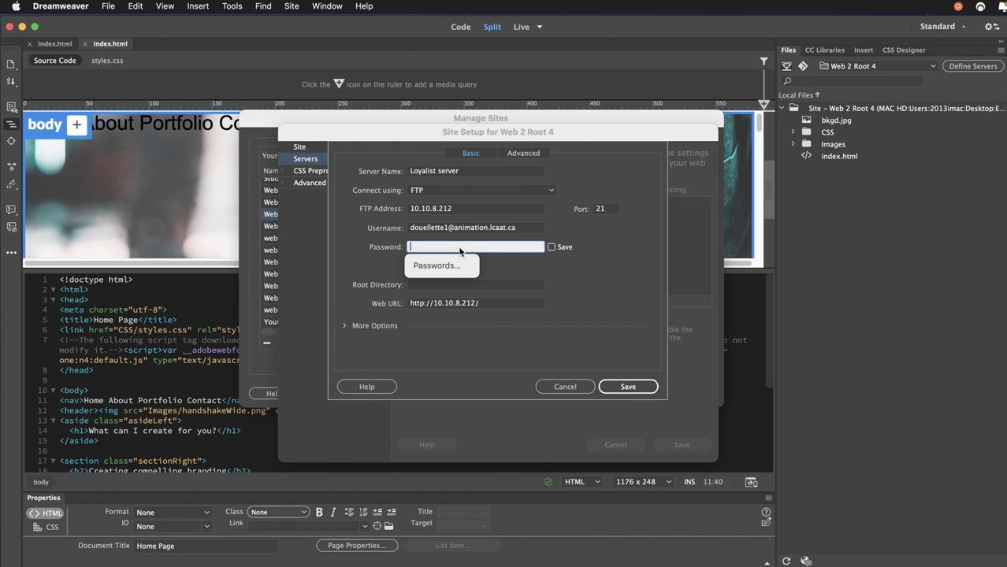
type("•••••••••••")
key("Tab")
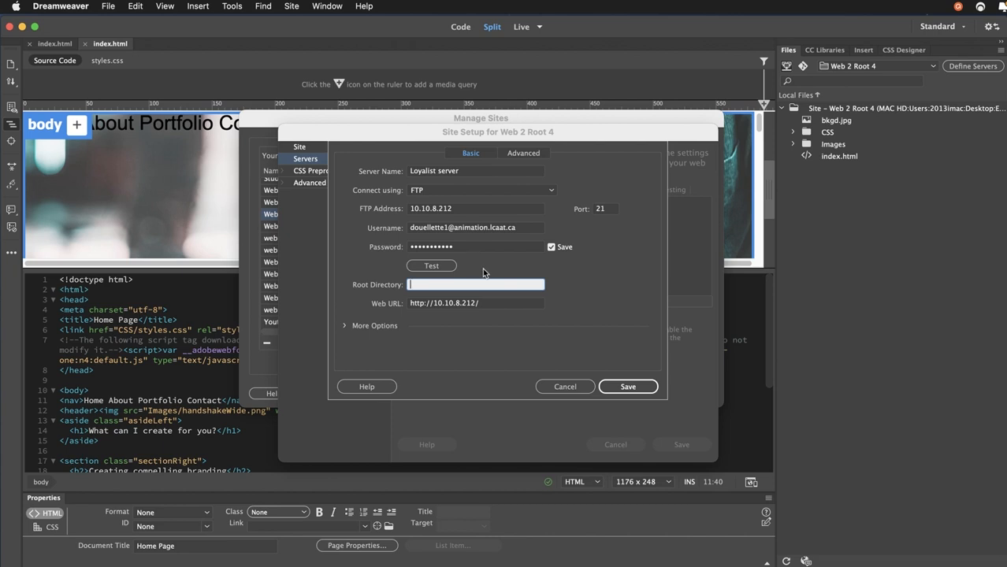
Step: Run a successful FTP connection test, then save the server and the site setup
left_click(428, 268)
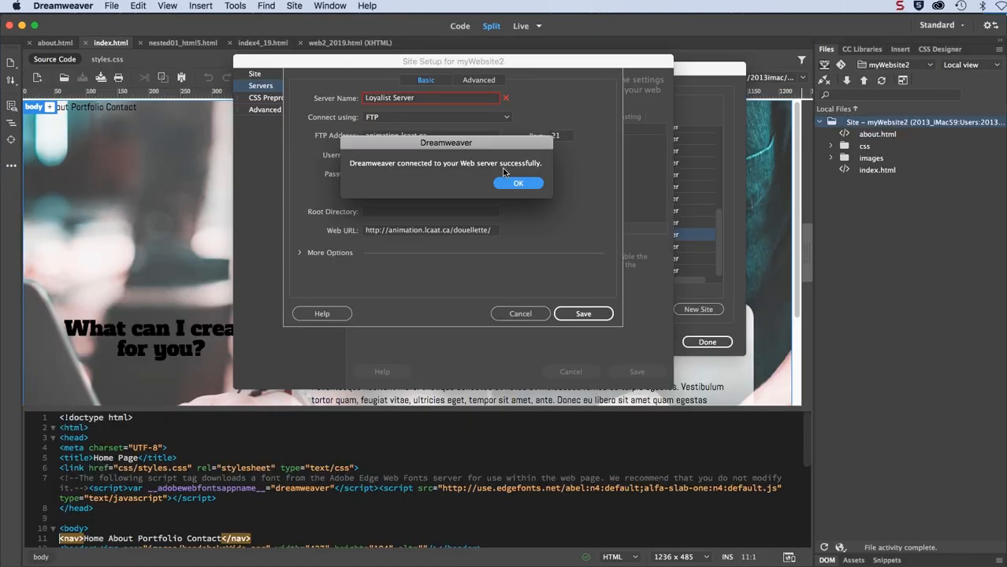
left_click(512, 185)
left_click(513, 184)
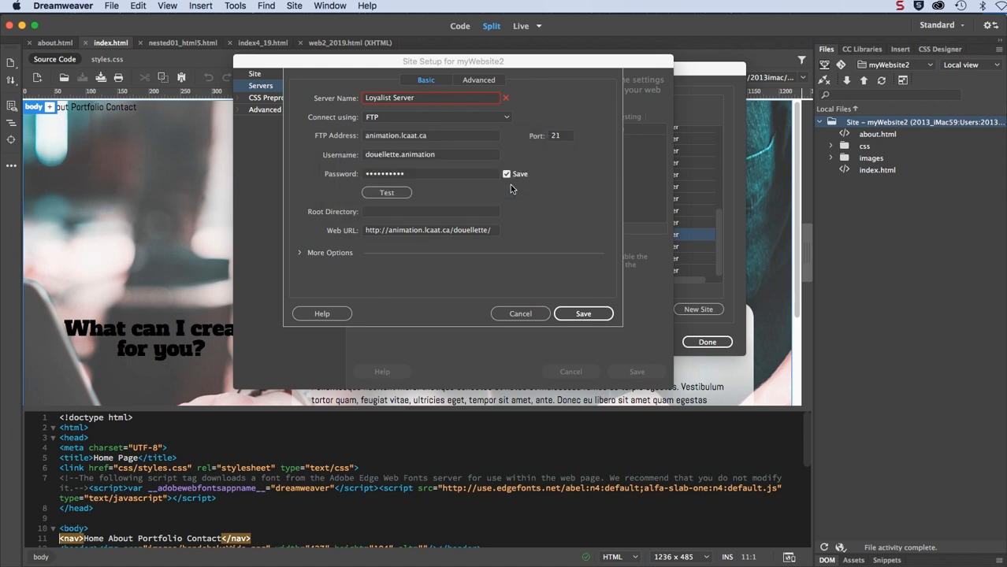
left_click(580, 313)
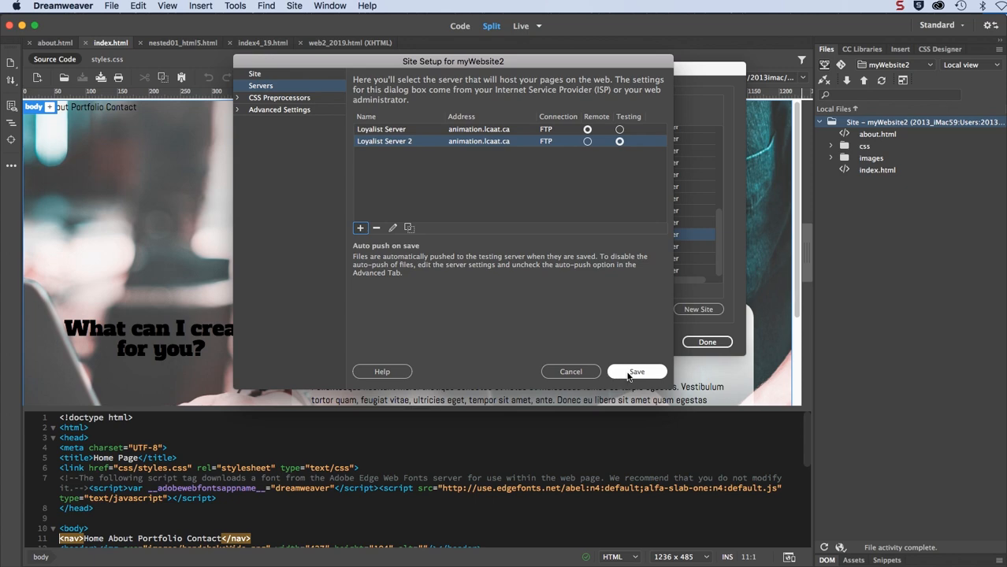
left_click(628, 376)
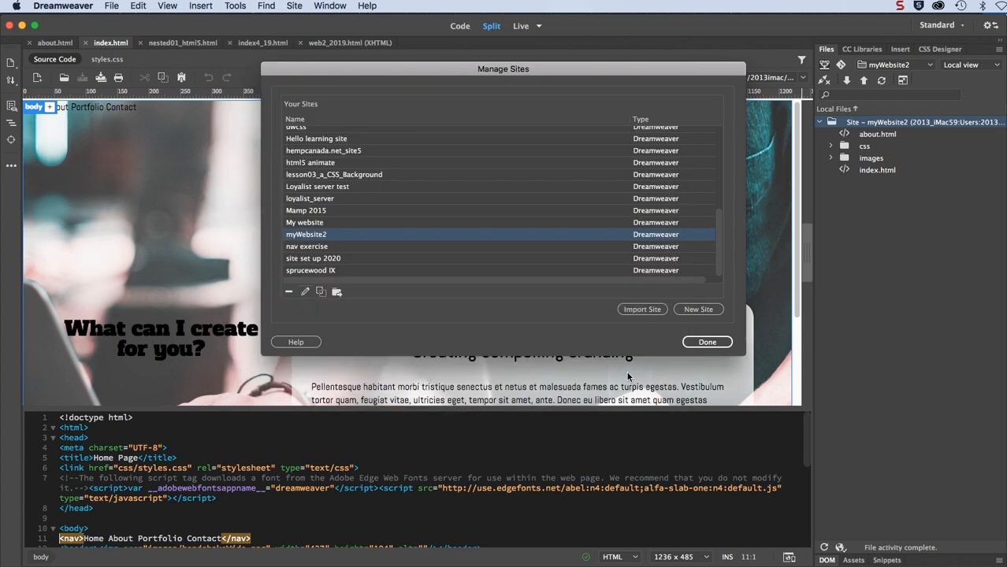
Step: Expand the Files panel and connect to Loyalist server to list remote files beside local ones
left_click(707, 343)
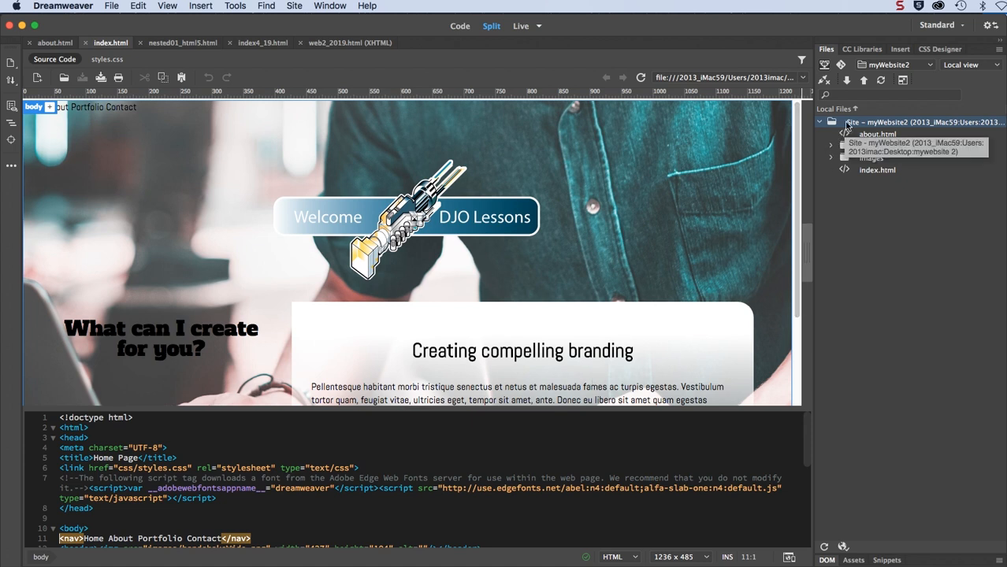
left_click(904, 81)
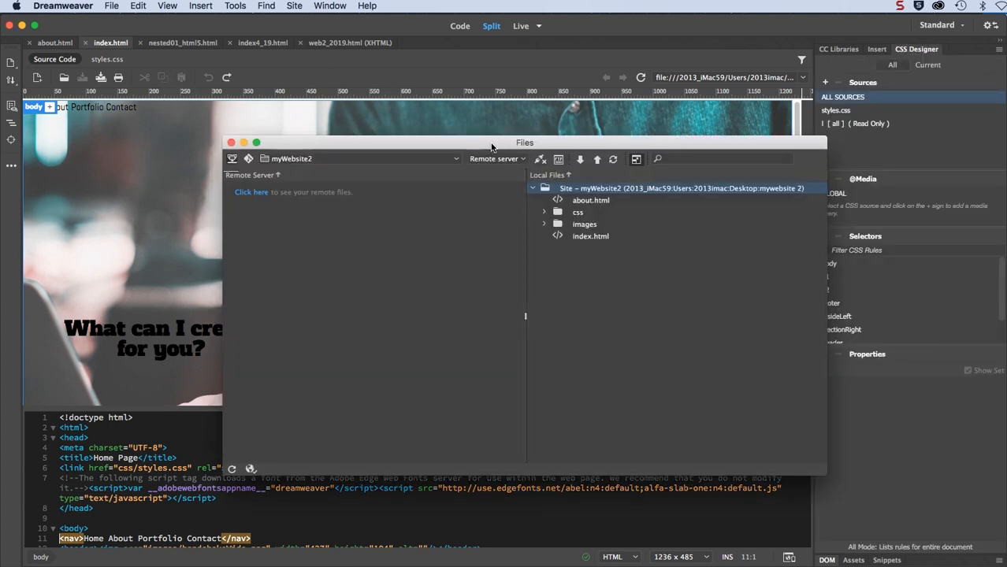
left_click_drag(495, 138, 433, 84)
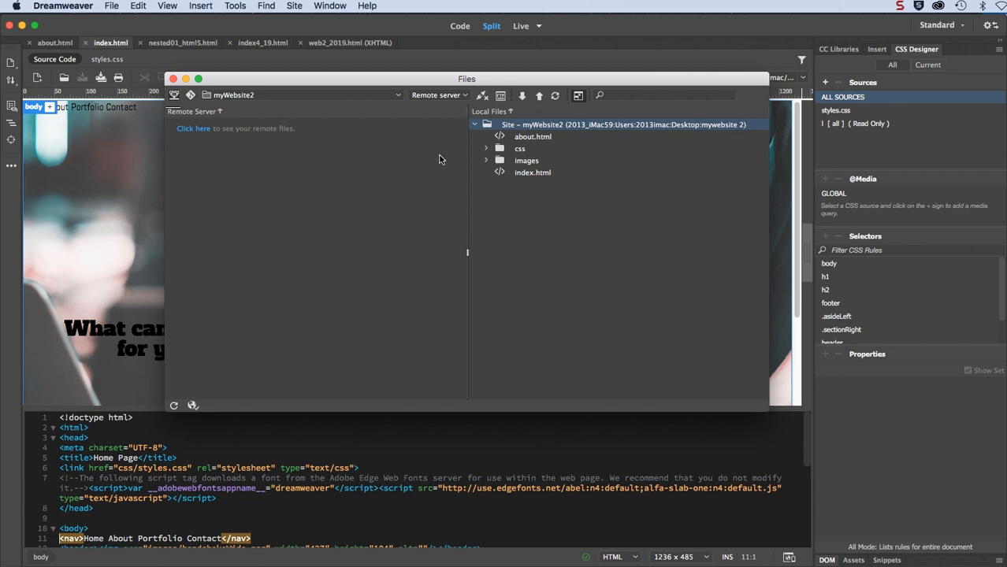
left_click(480, 97)
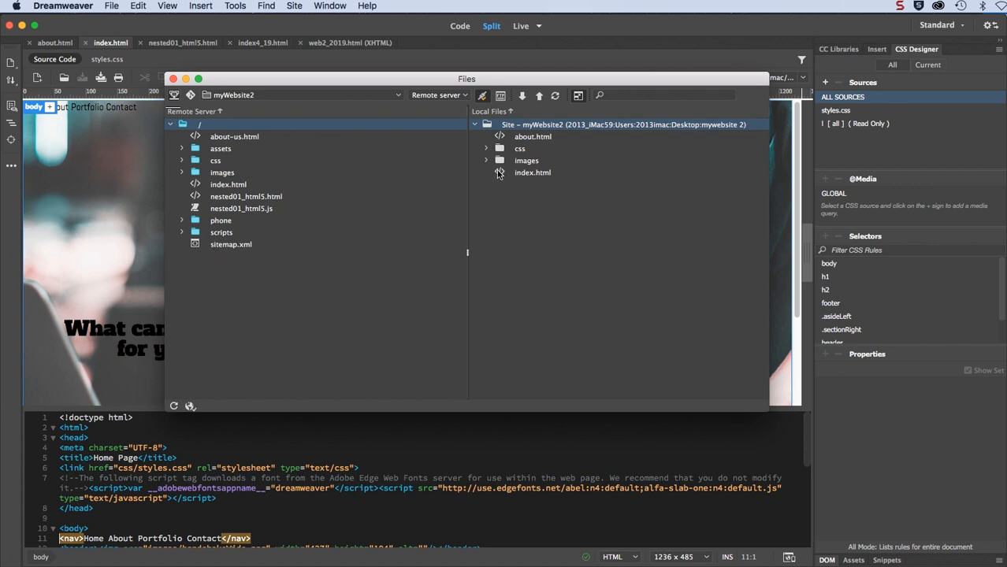
Step: Put the local index.html onto the server and get the remote nested01_html5.html
mouse_move(499, 174)
left_mouse_down()
mouse_move(364, 250)
mouse_move(509, 191)
mouse_move(499, 175)
left_mouse_up()
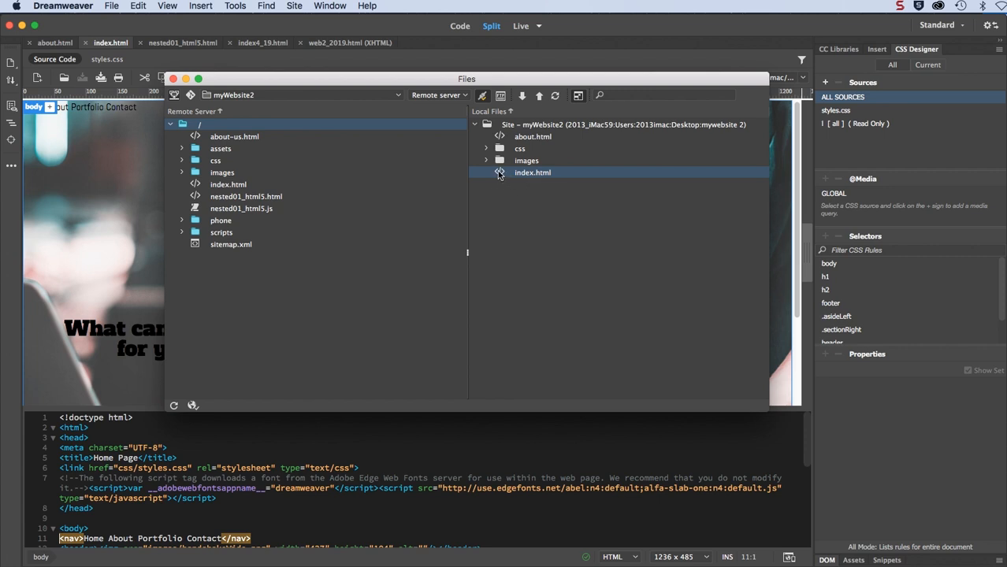
right_click(498, 175)
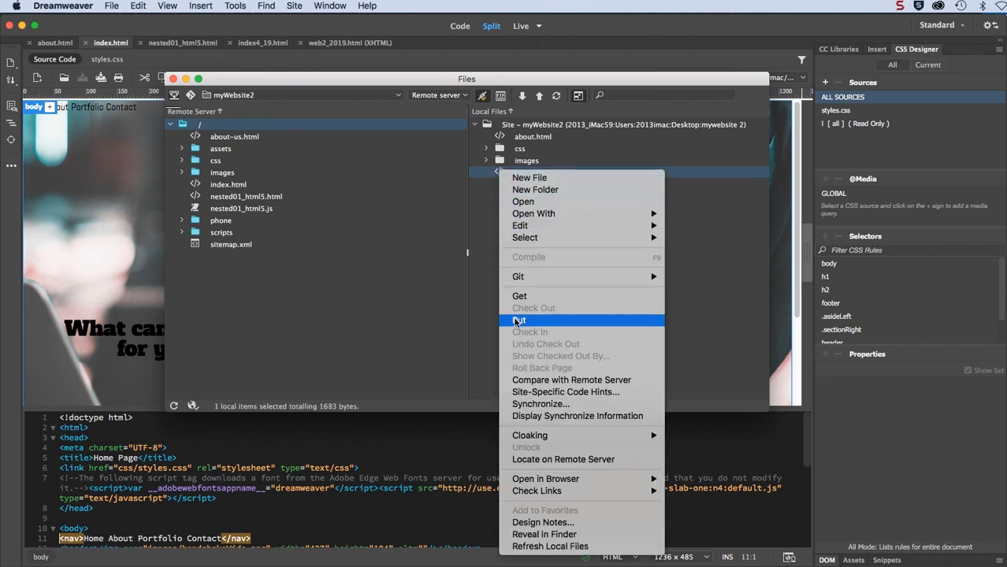
left_click(489, 296)
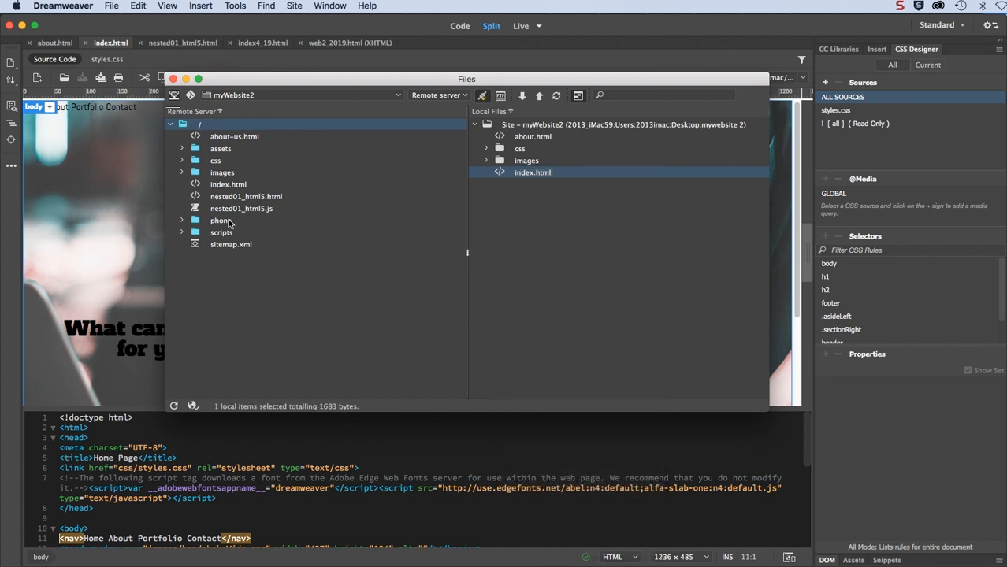
right_click(197, 198)
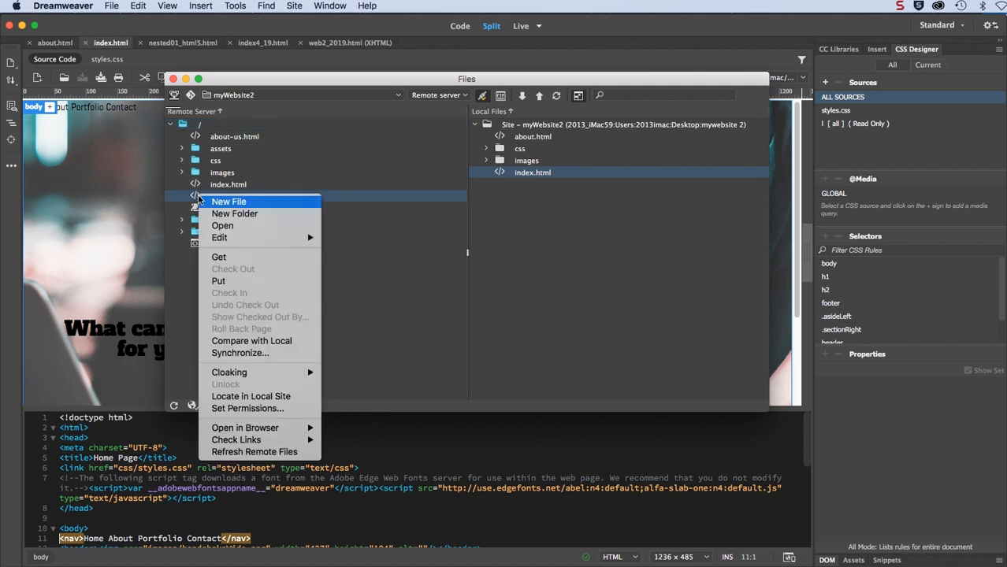
left_click(221, 260)
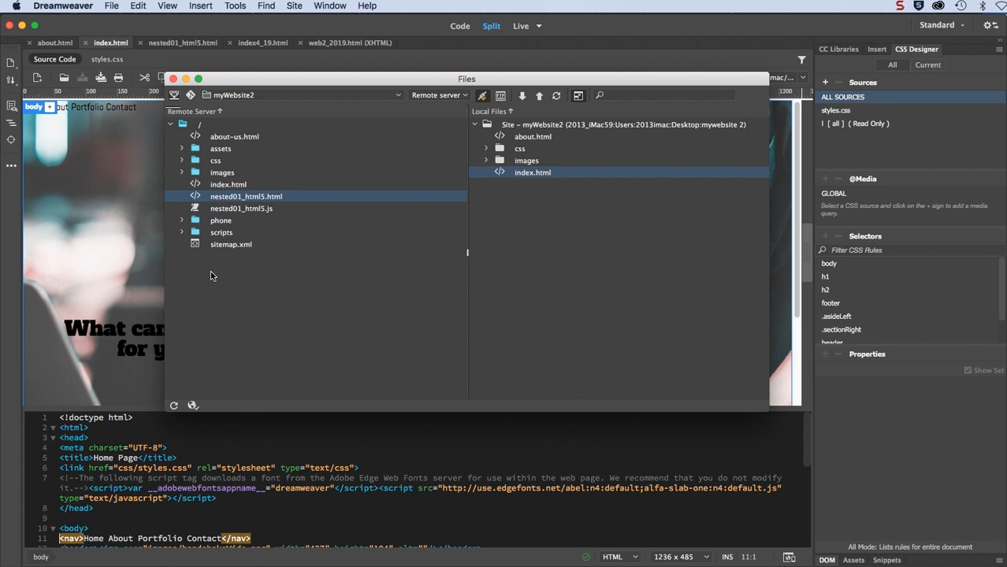
Step: Disconnect from Loyalist server and collapse the Files panel back to the local-only view
left_click(481, 98)
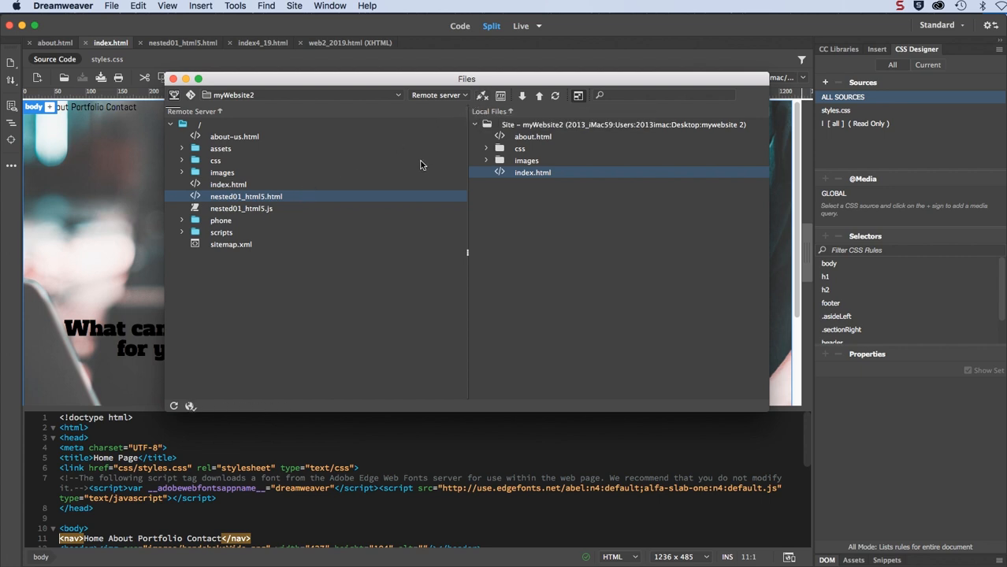
left_click(576, 96)
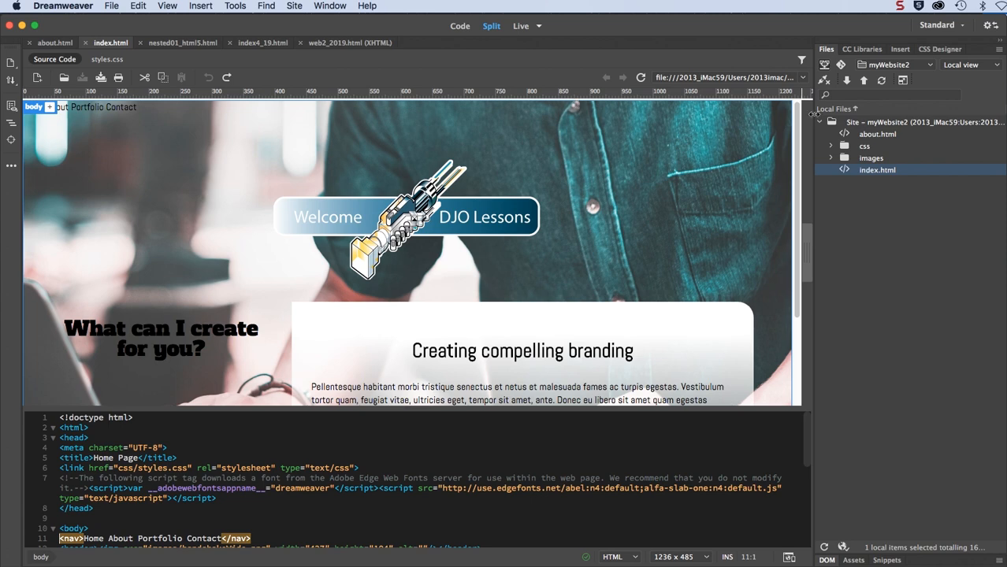
left_click(903, 81)
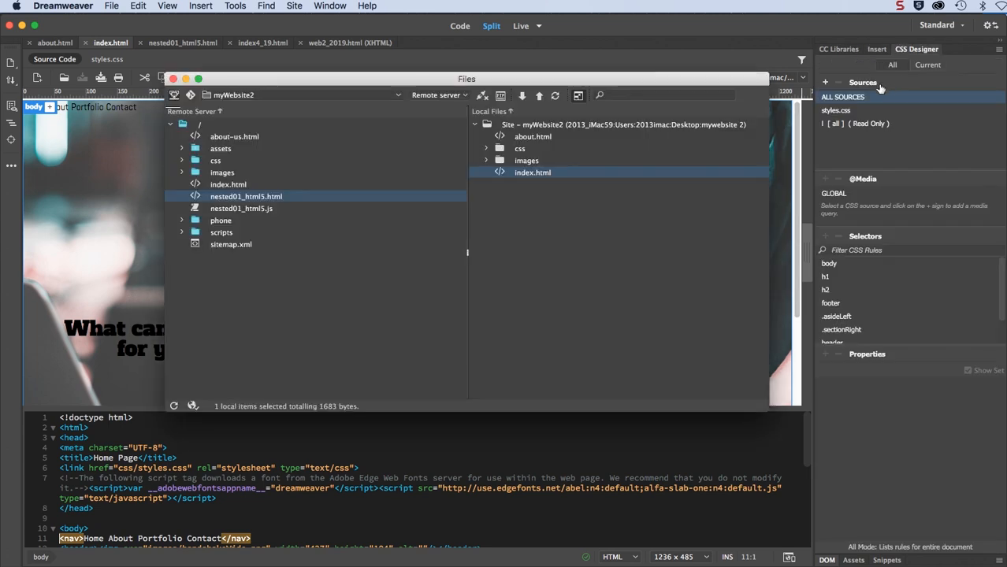
left_click(579, 95)
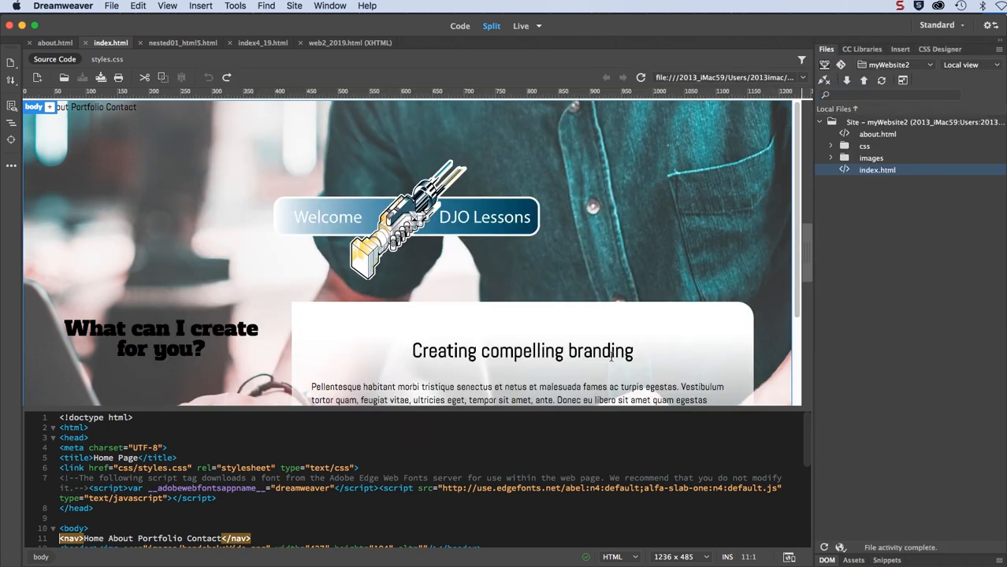